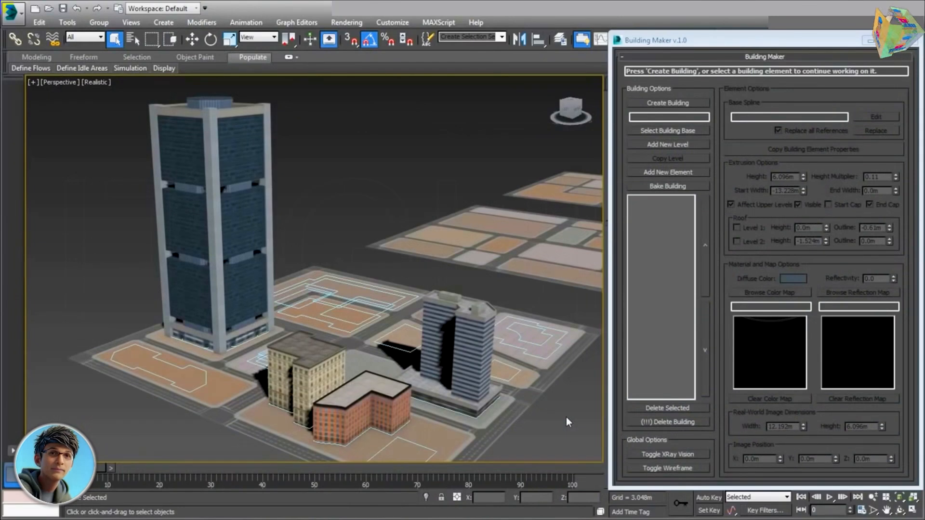
- Select the red brick building's facade element and examine the UVW Map, Bevel and Substitute entries in its modifier stack
click(364, 410)
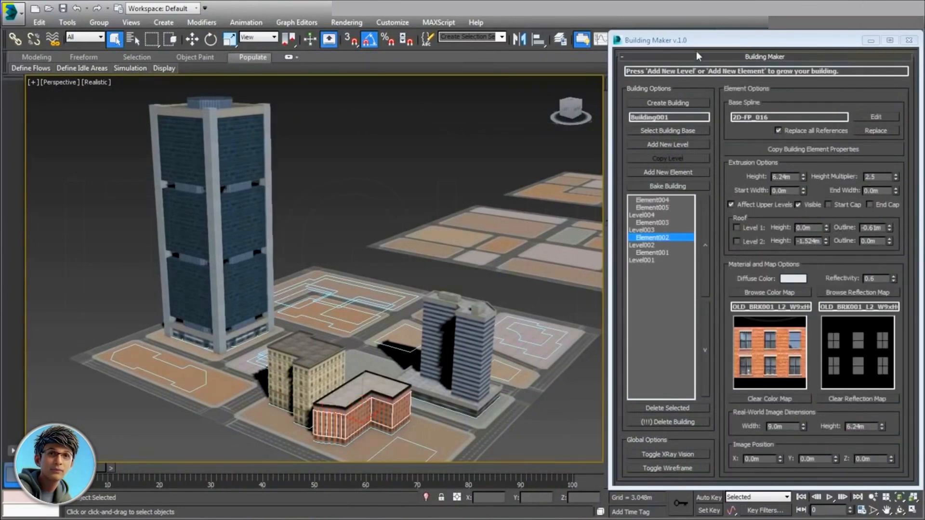
drag(702, 42, 814, 121)
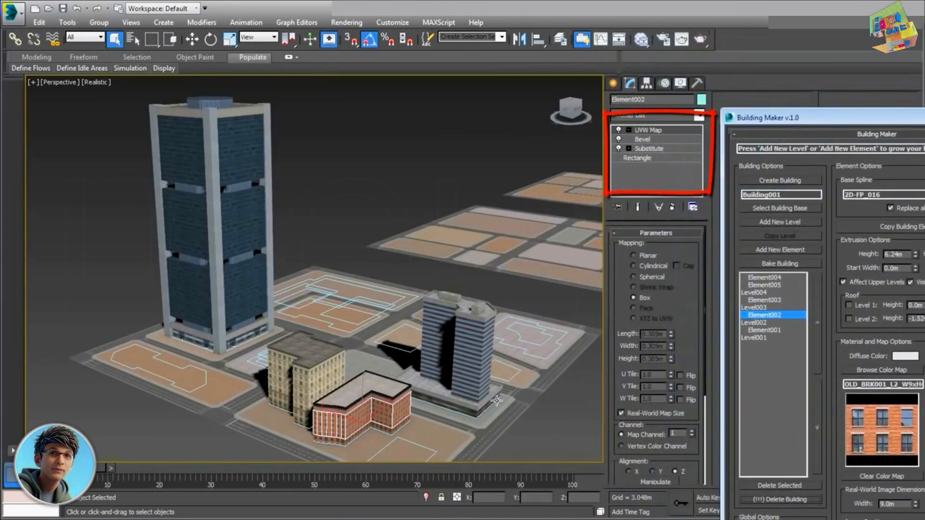
click(666, 140)
click(666, 149)
click(667, 158)
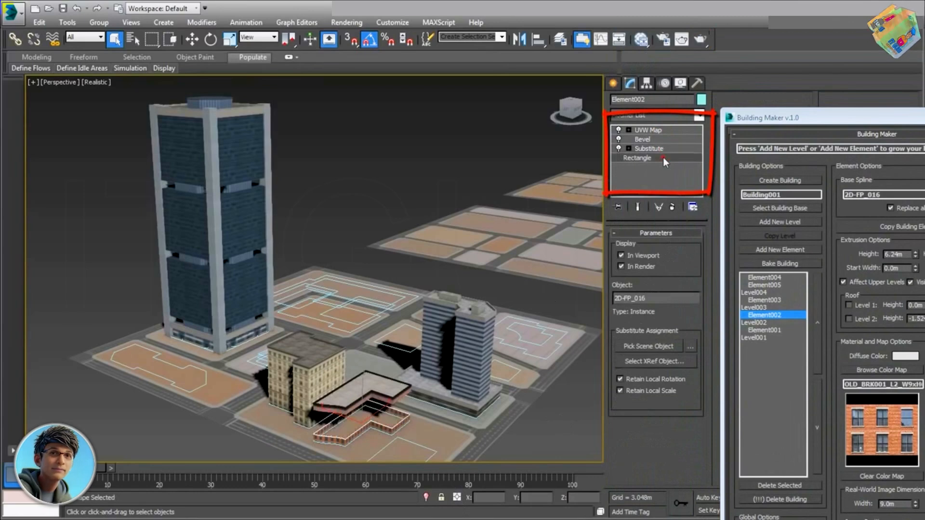
click(663, 130)
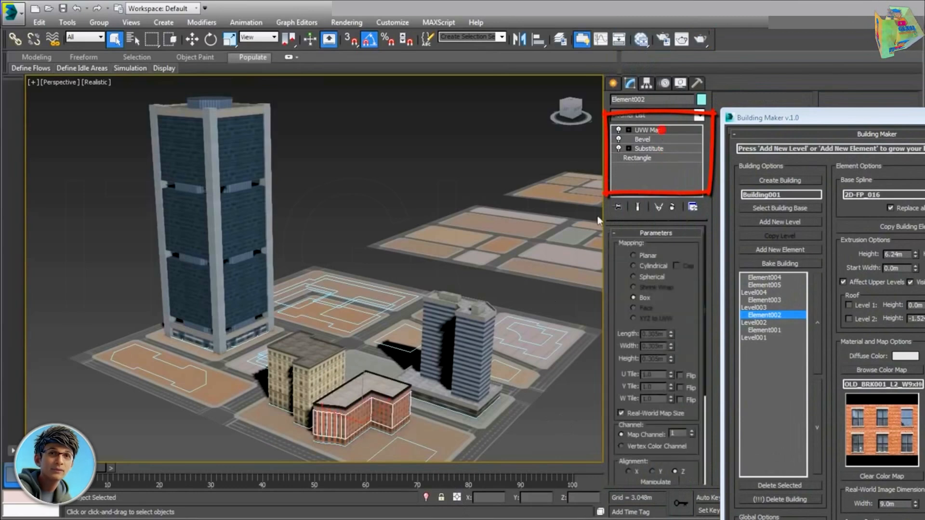
- Select facade elements of the stone building and the blue glass high-rise to examine their modifier stacks
click(461, 346)
click(328, 375)
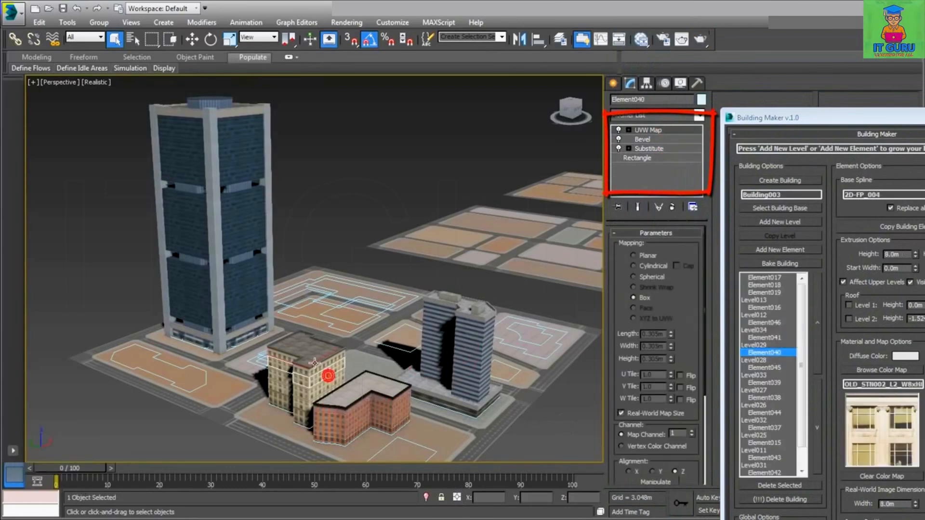
click(255, 236)
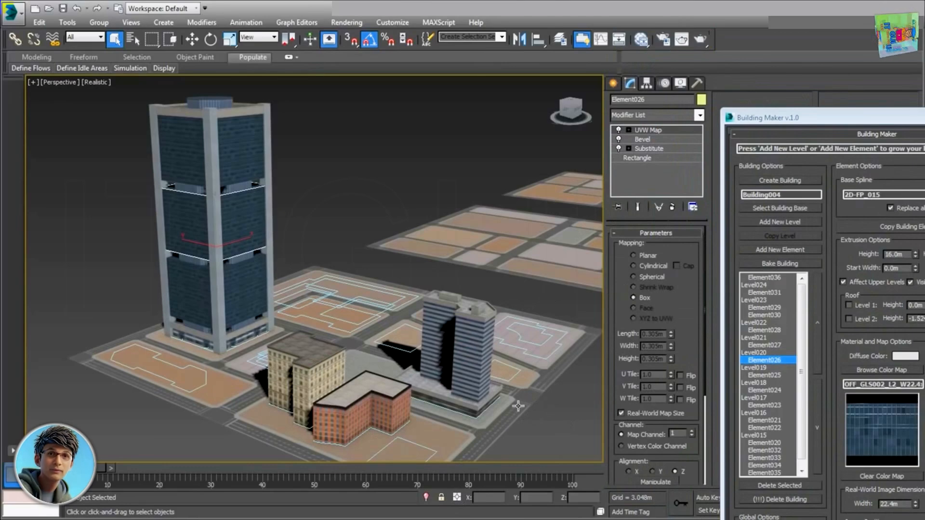
- Bake the red brick building into a single object with the Building Baker
click(371, 408)
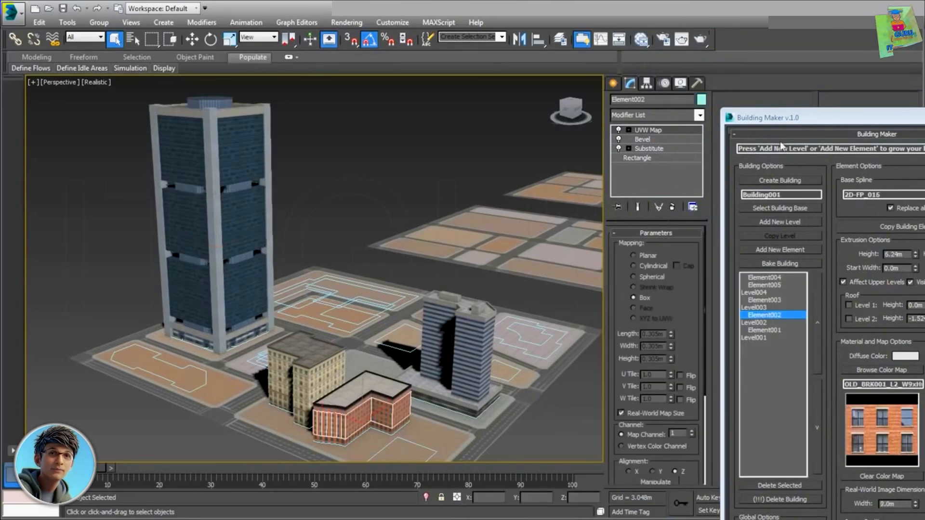
drag(793, 120, 678, 42)
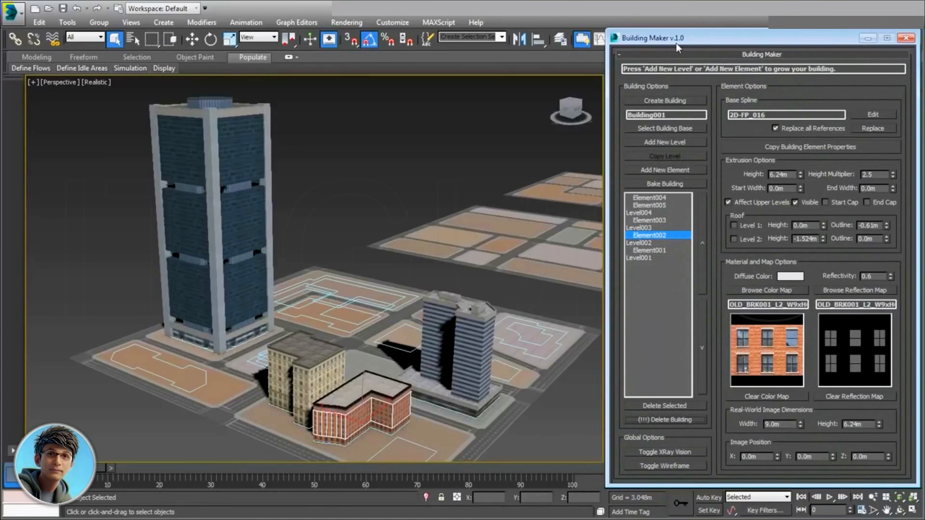
click(671, 184)
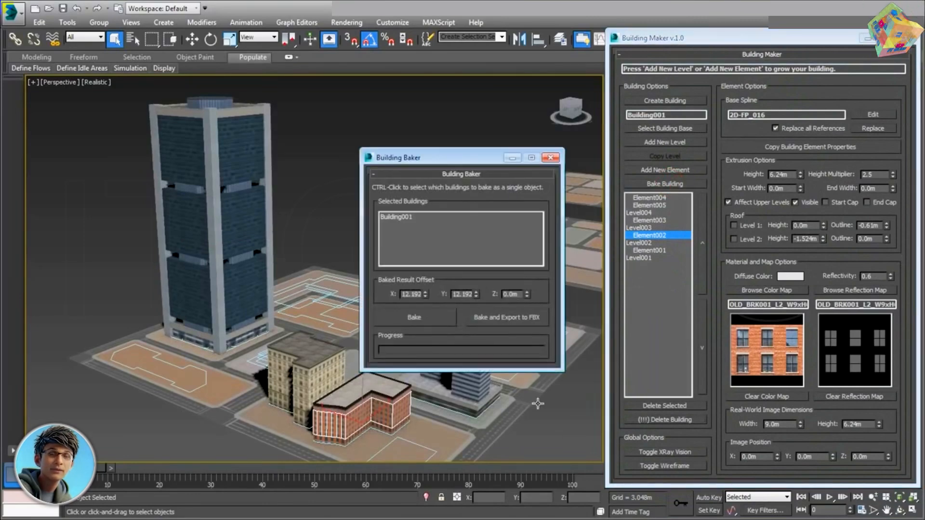
drag(490, 158, 524, 89)
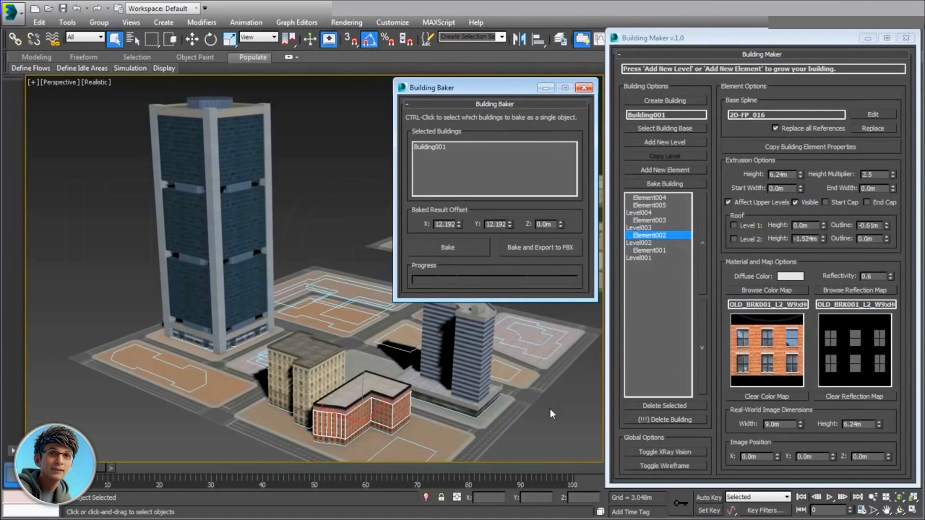
click(453, 248)
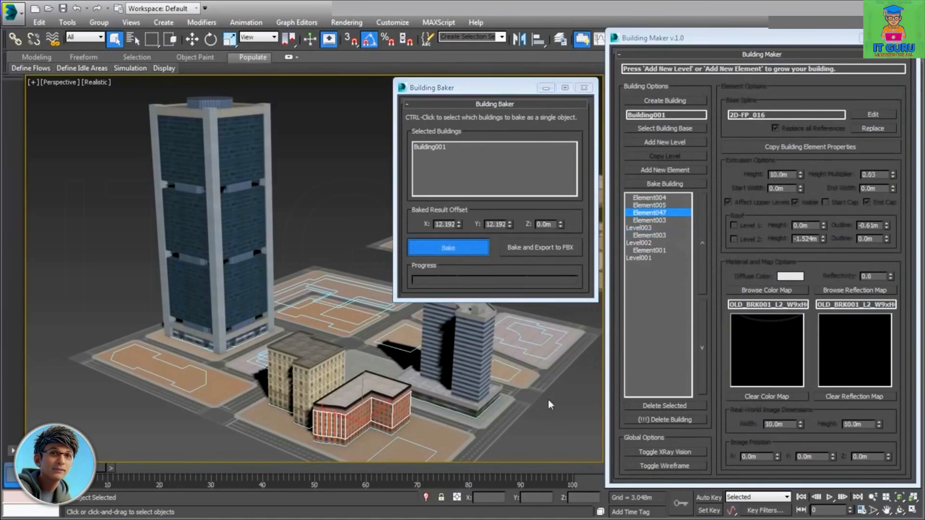
- Move the baked brick building clear of the original, in front of the stone building, and check its modifier stack
right_click(397, 400)
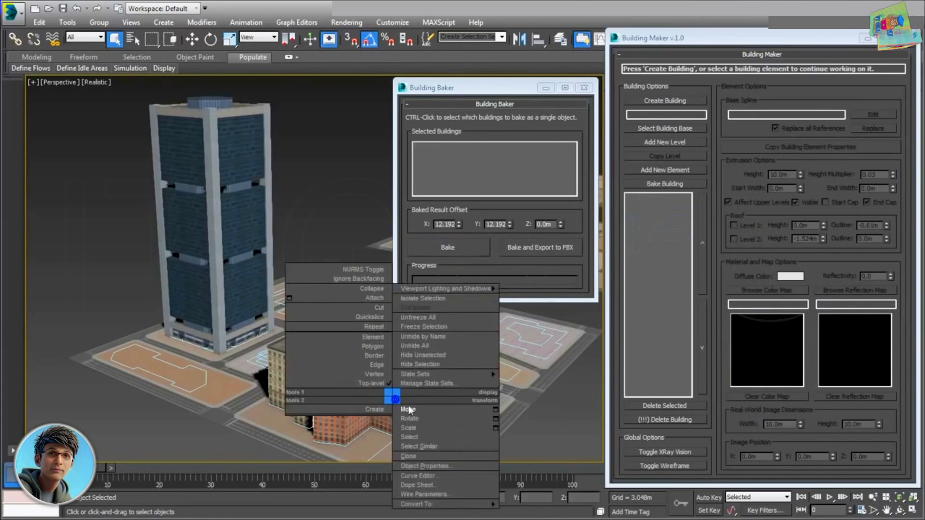
click(405, 408)
drag(358, 407, 220, 427)
mouse_move(742, 41)
mouse_down()
mouse_move(761, 48)
mouse_move(878, 244)
mouse_up()
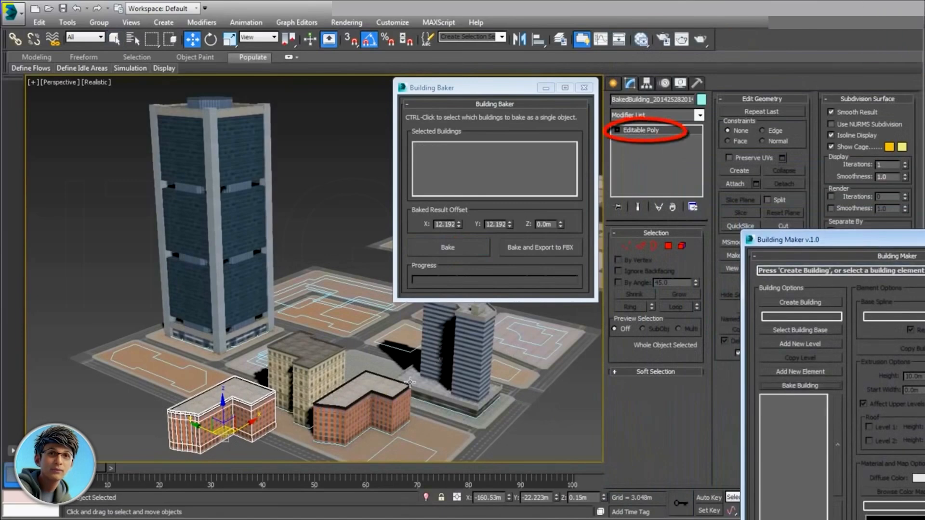
drag(883, 244, 747, 43)
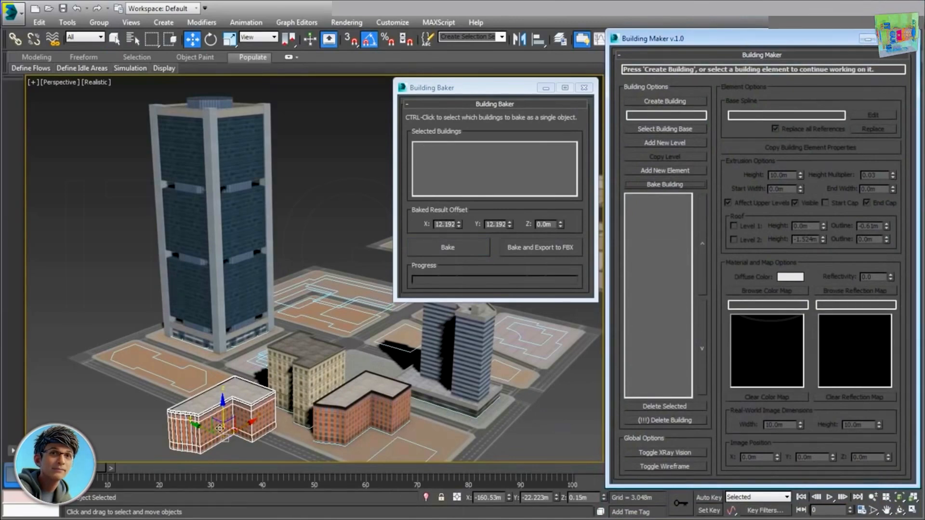
- Move the baked building onto the block behind the stone building and compare its Building Maker options with the original's
drag(229, 427, 322, 374)
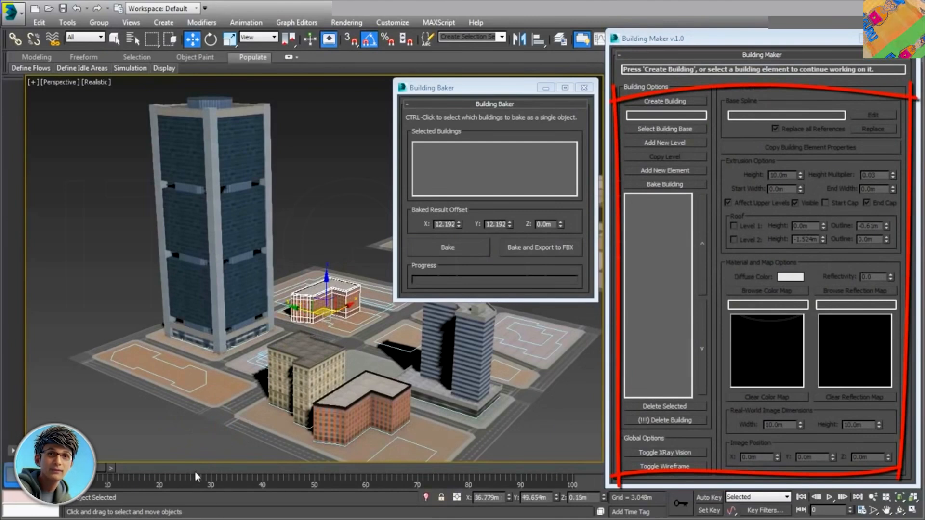
click(351, 429)
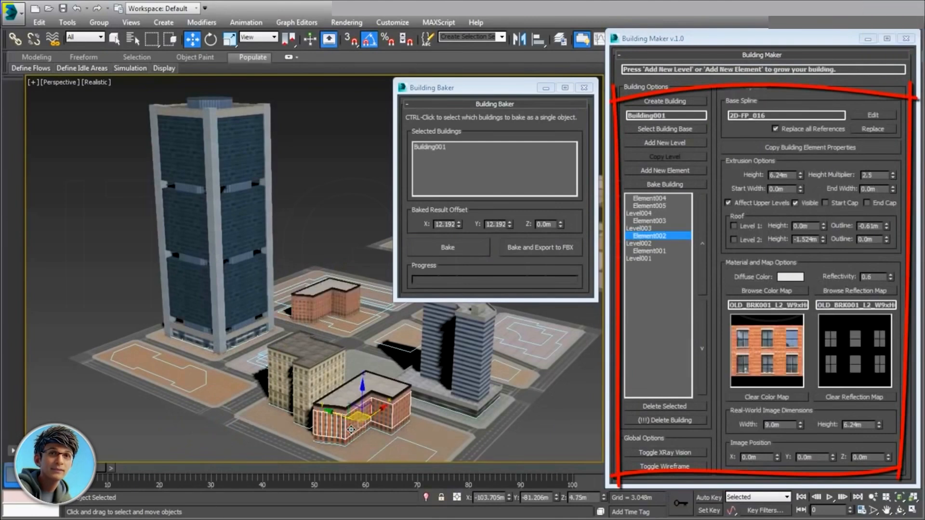
click(317, 309)
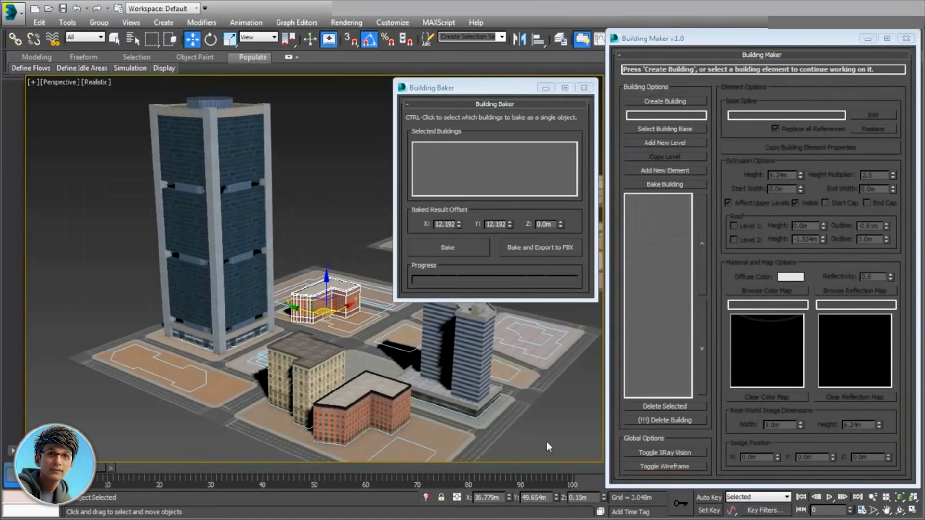
- Delete the entire original red brick building and move the baked version into its place
click(354, 420)
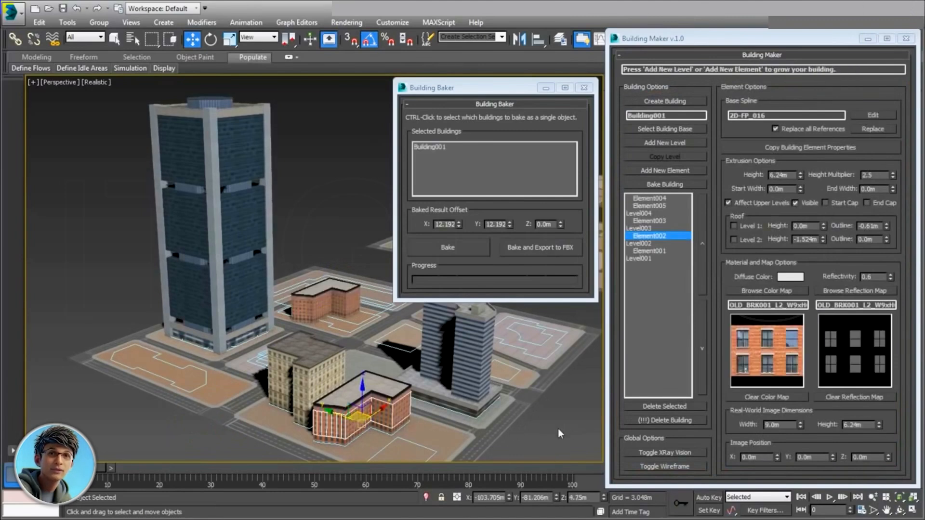
click(678, 420)
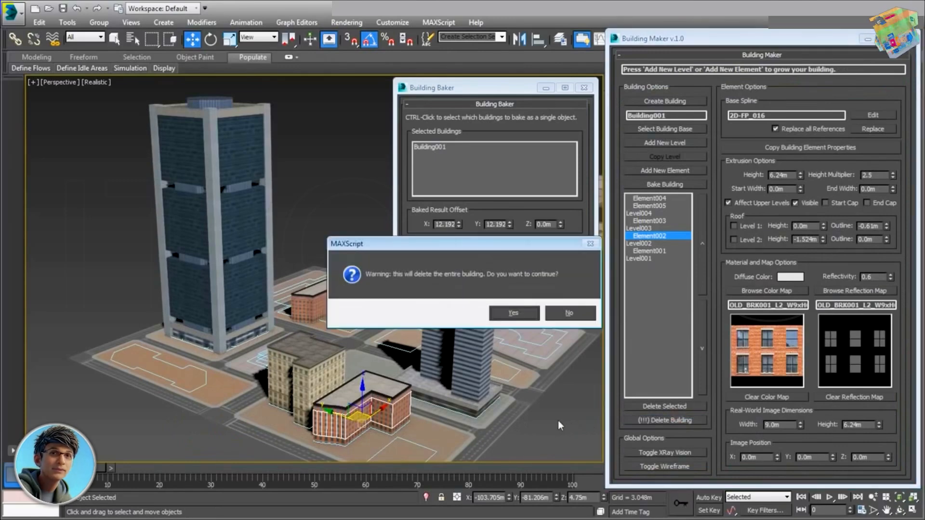
click(514, 315)
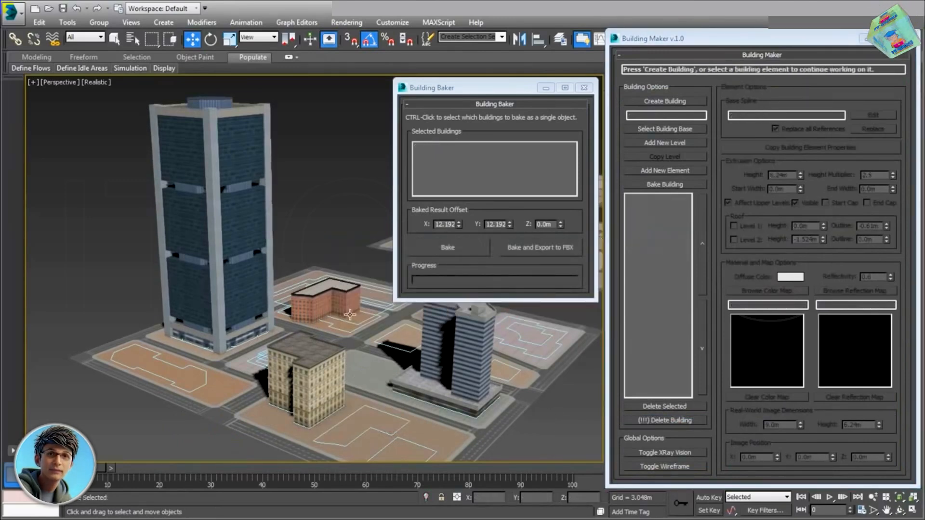
drag(365, 401, 383, 421)
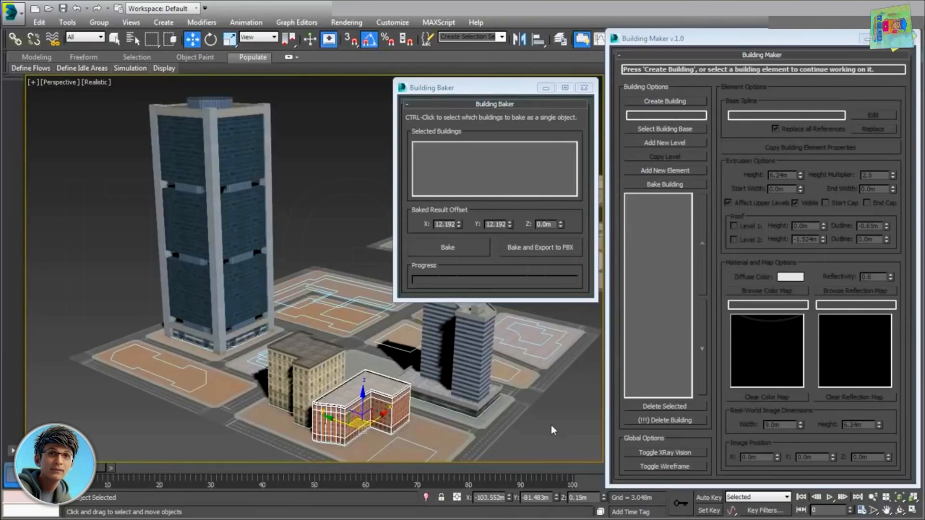
- Bake the blue glass high-rise and export it to FBX as HighRise-01, then close the Building Baker
click(236, 226)
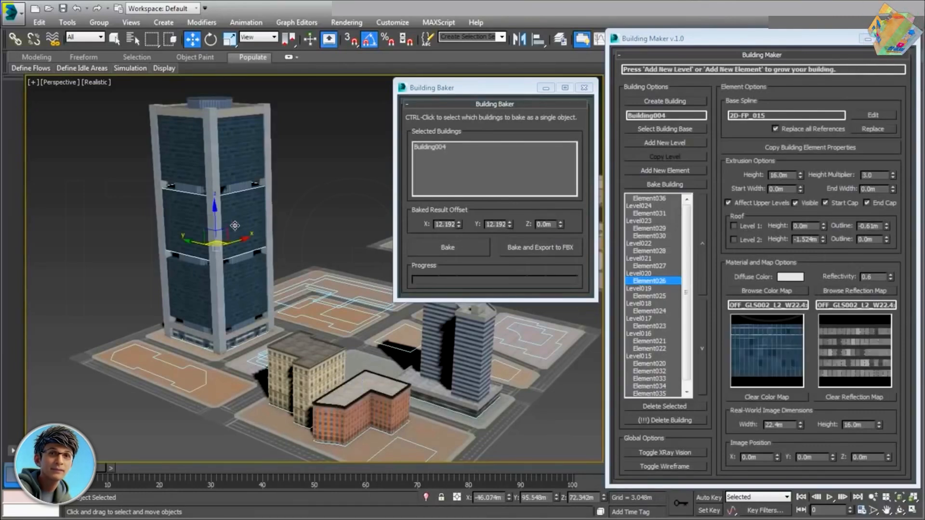
click(540, 248)
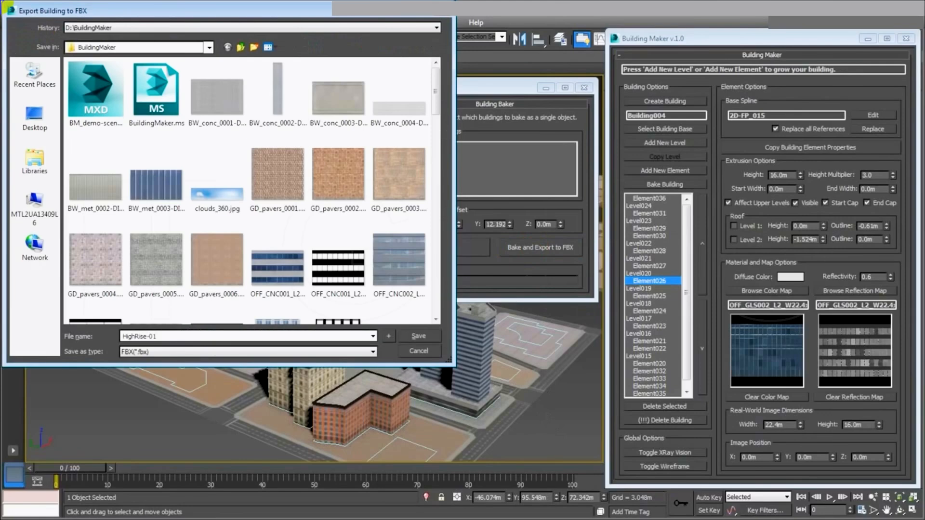
click(419, 336)
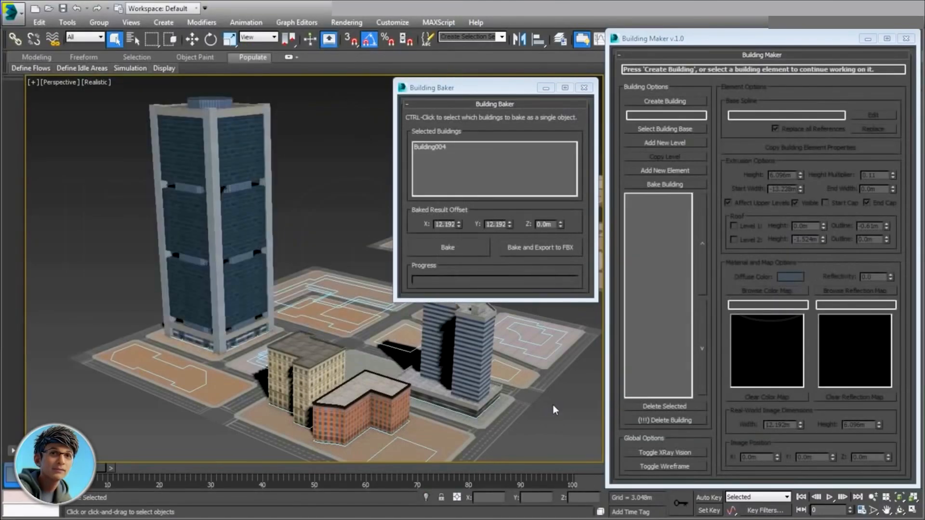
click(584, 88)
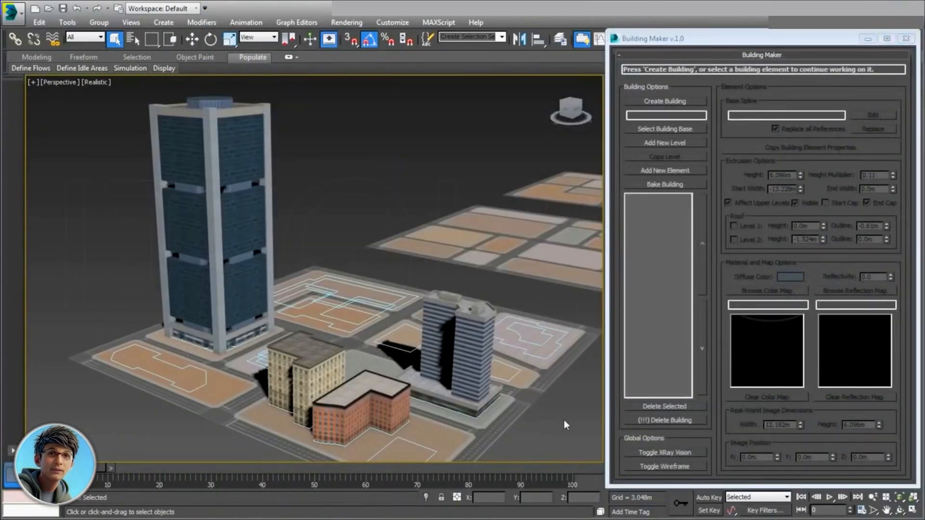
- Import HighRise-01.FBX into the scene with the file content option set to Add
click(13, 14)
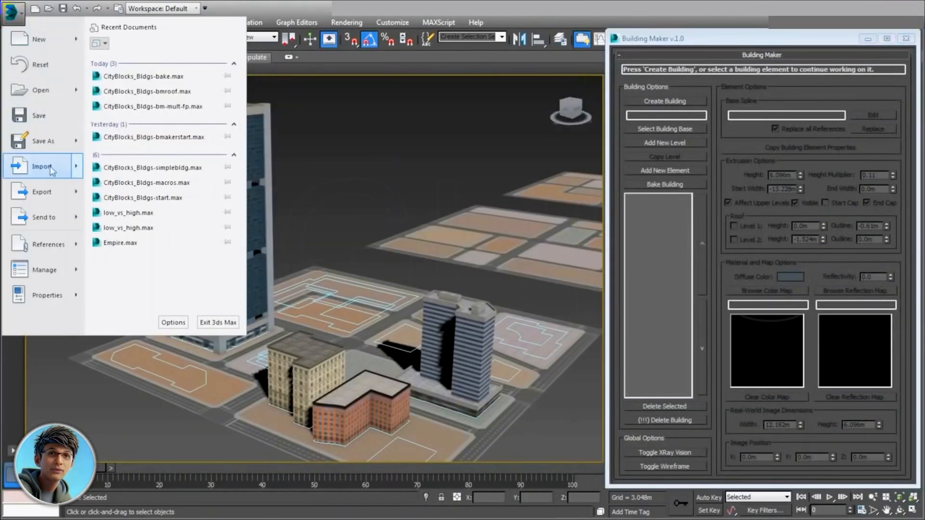
click(50, 167)
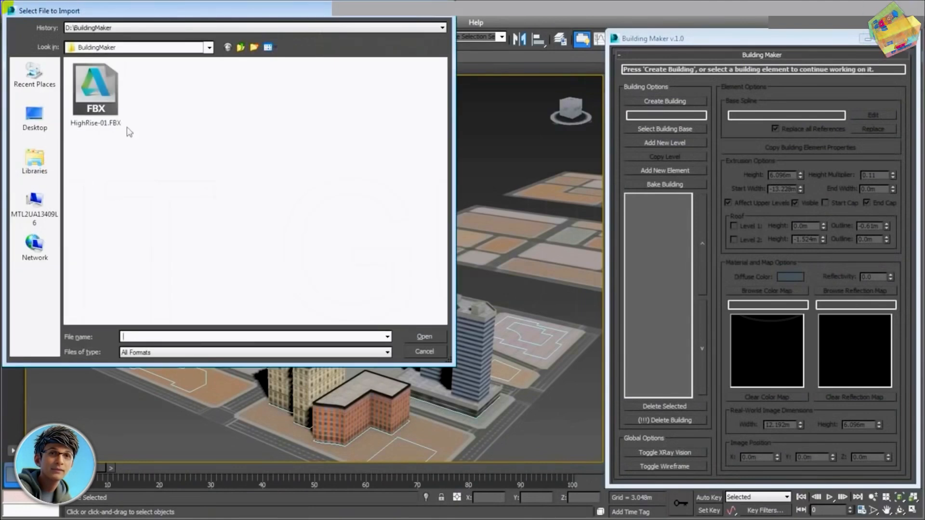
click(111, 95)
click(424, 337)
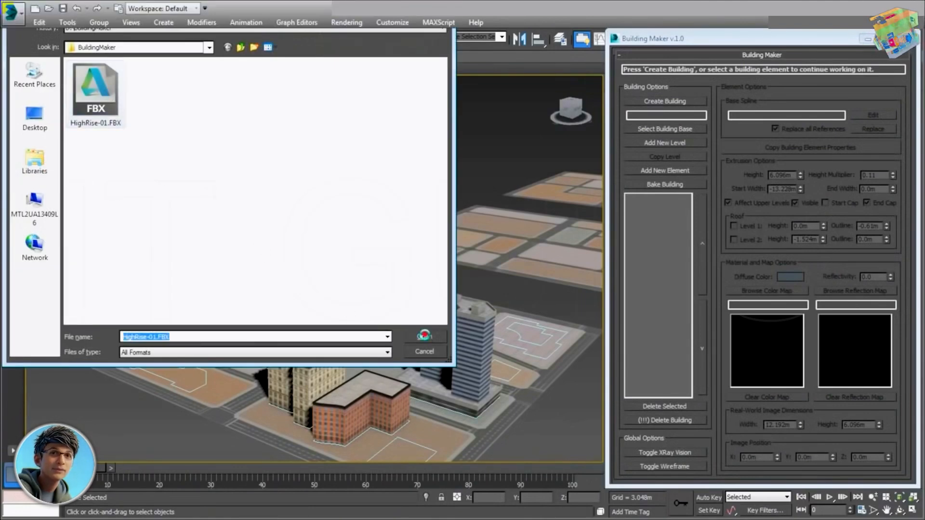
click(630, 304)
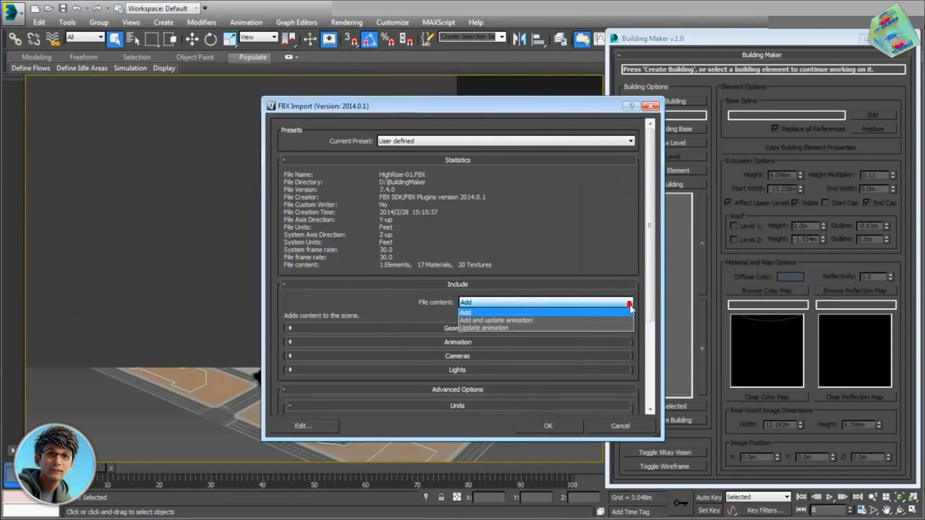
click(471, 312)
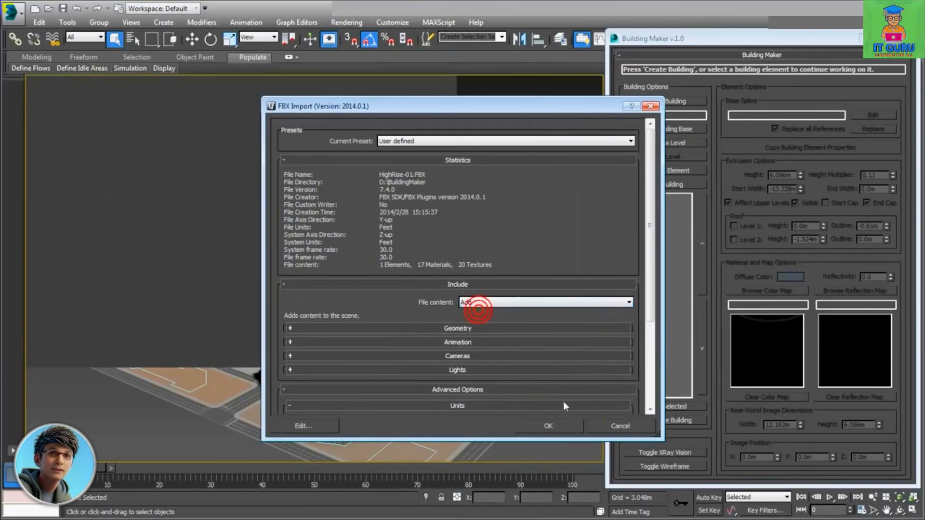
click(548, 426)
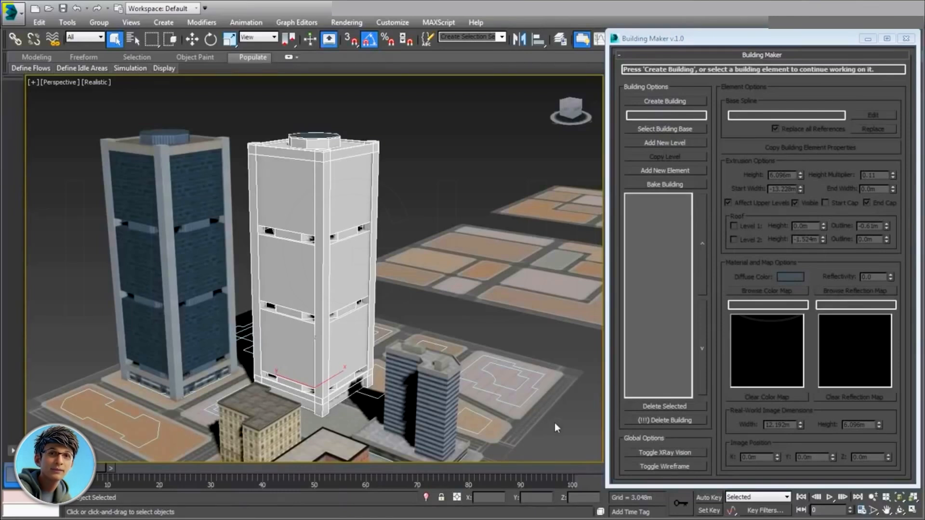
- Run the PostFbxImport.ms script on the imported high-rise to restore its materials
click(438, 22)
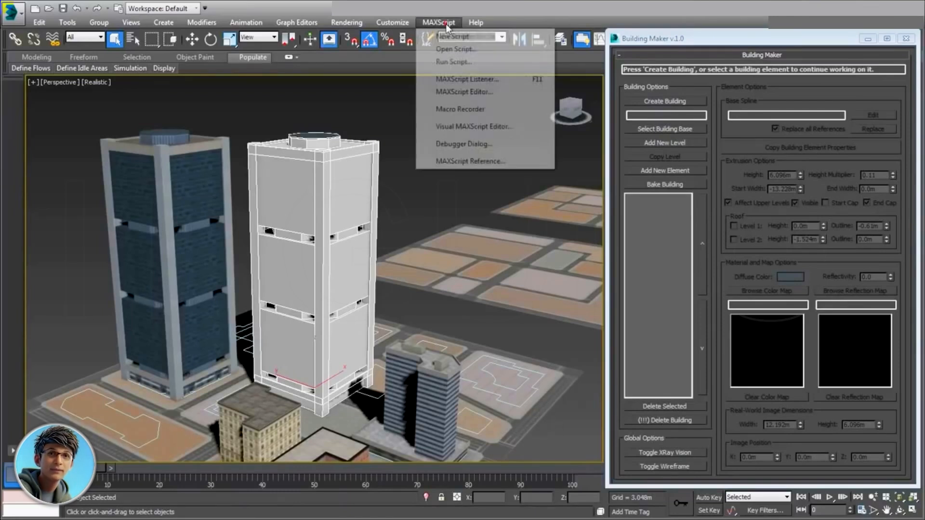
click(458, 63)
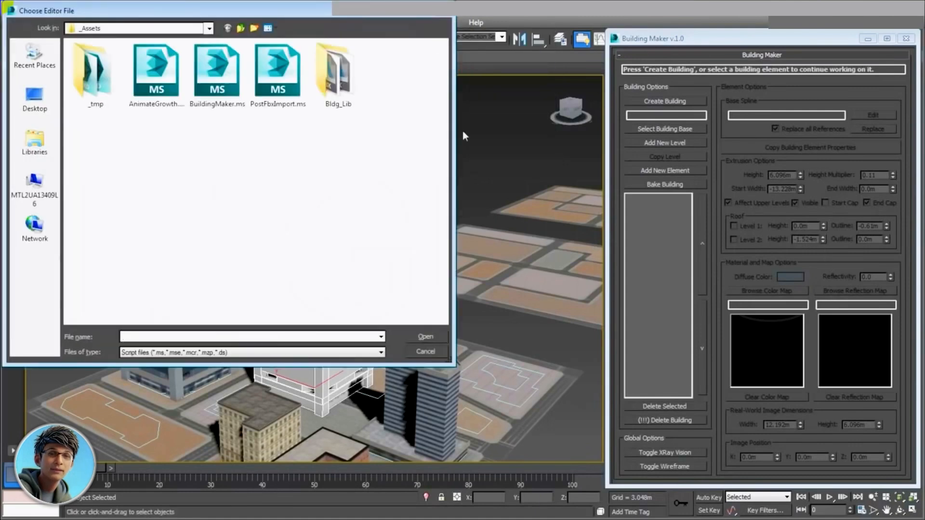
click(276, 90)
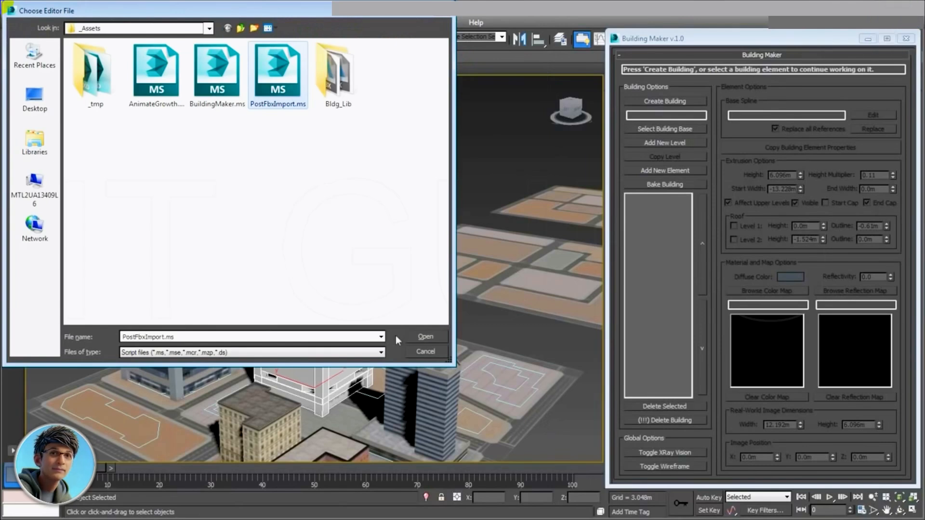
click(427, 335)
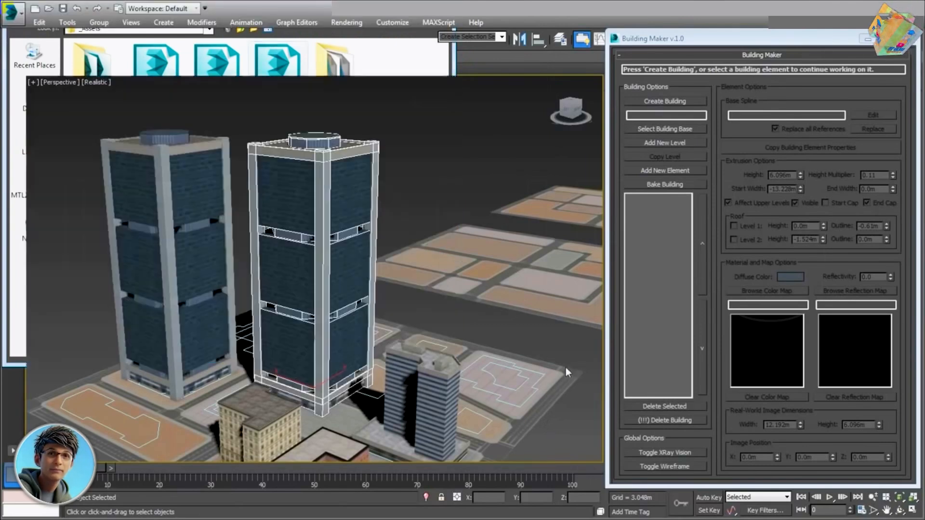
- Delete the entire original blue glass high-rise and move the imported version into its place on the city block
right_click(380, 354)
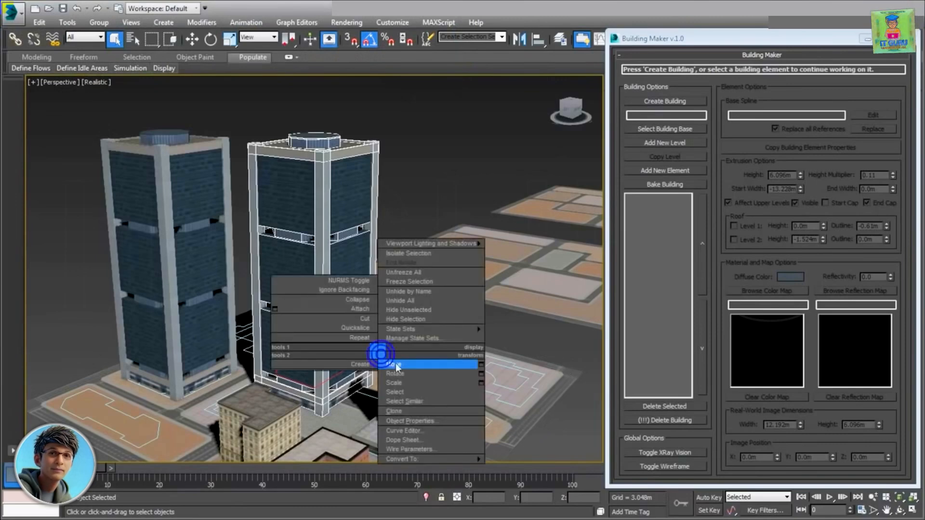
click(392, 359)
drag(316, 381, 319, 361)
right_click(319, 361)
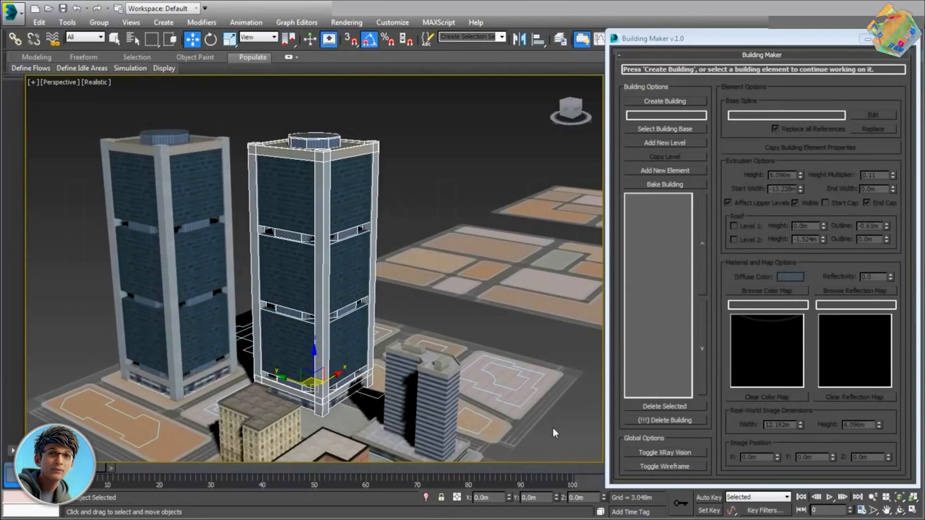
click(200, 308)
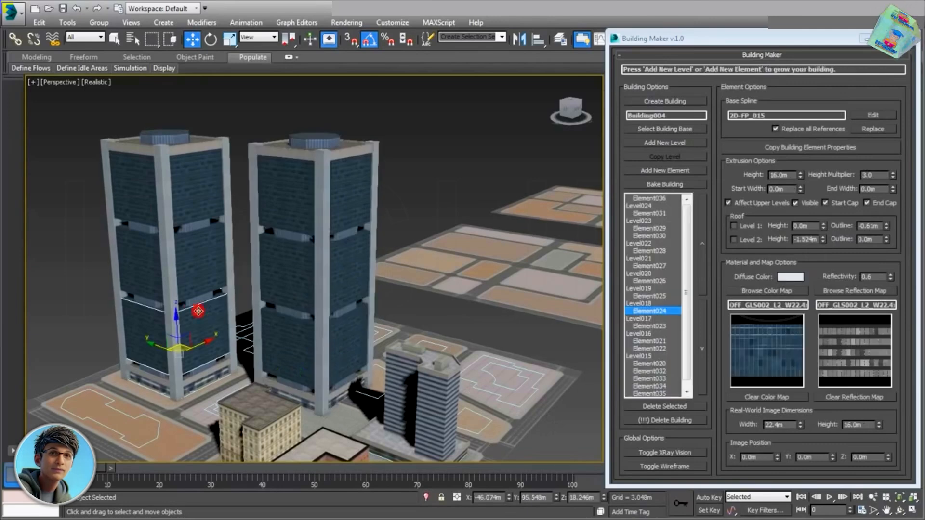
click(658, 422)
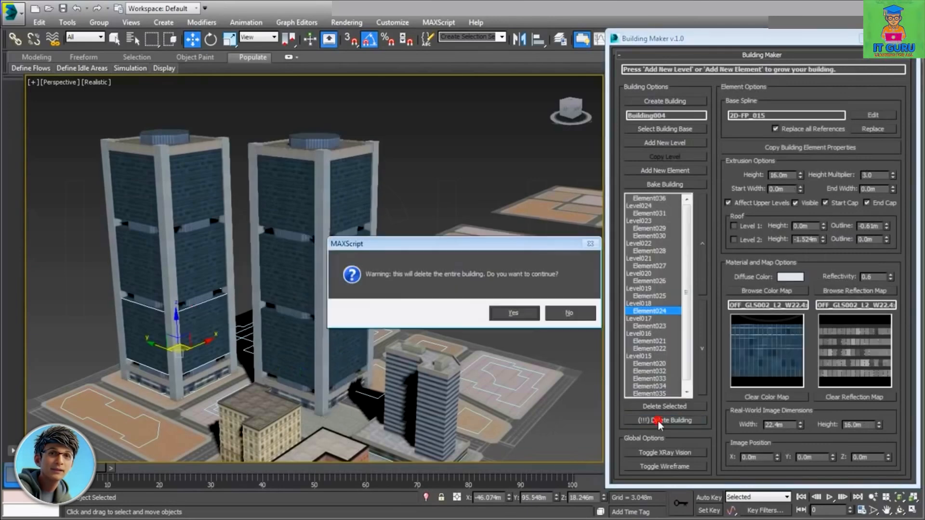
click(513, 315)
drag(359, 343, 221, 332)
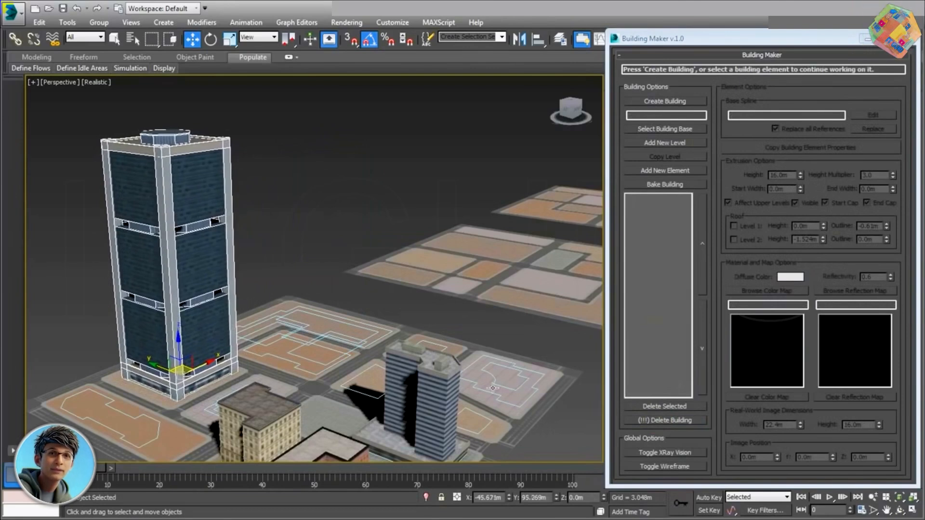
- Open the scene file CityBlocks_Bldgs-pattern.max from the _Assets folder
click(49, 9)
click(456, 289)
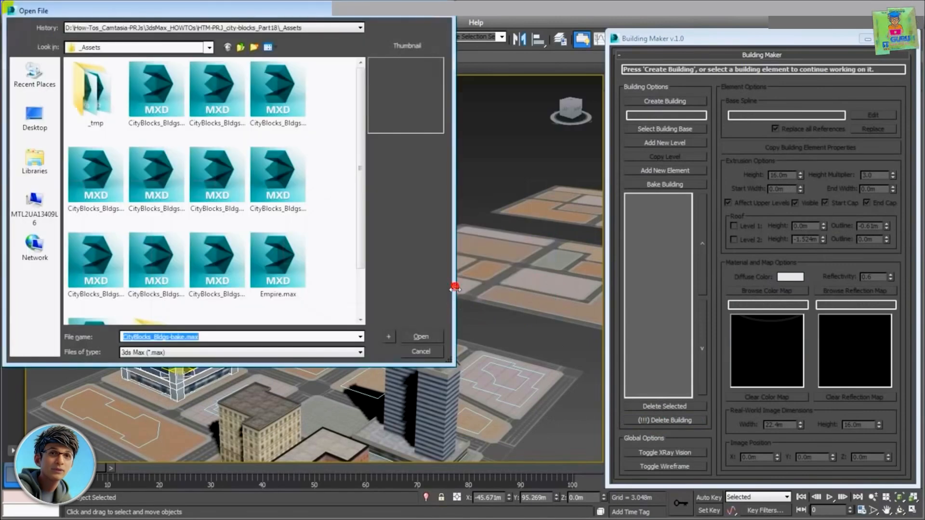
click(271, 188)
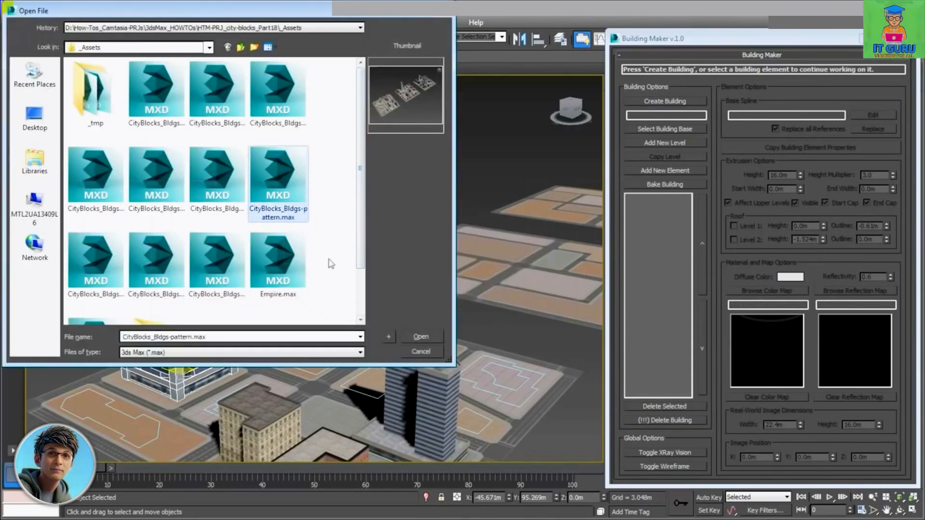
click(418, 337)
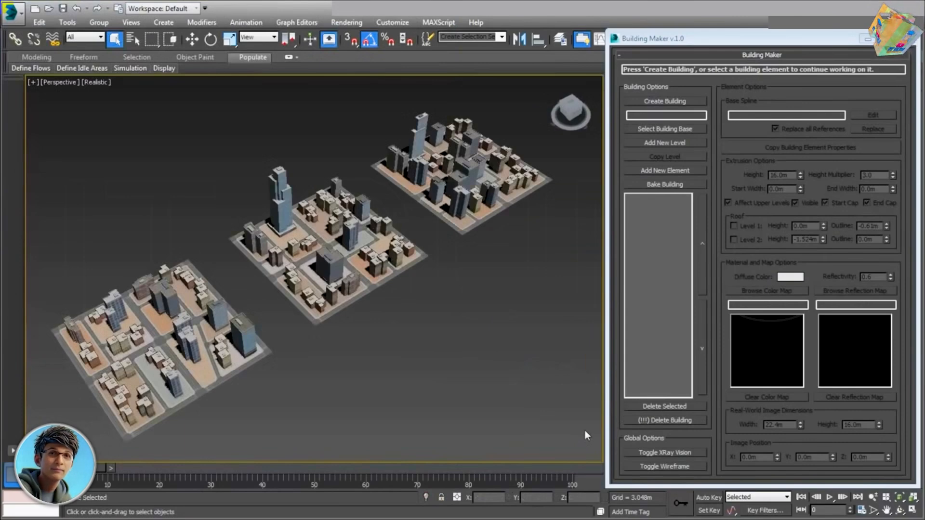
- Examine the baked buildings across the three populated city blocks from several angles, selecting individual buildings to inspect them
middle_drag(188, 386, 276, 327)
scroll(342, 321, up, 7)
middle_drag(465, 283, 190, 430)
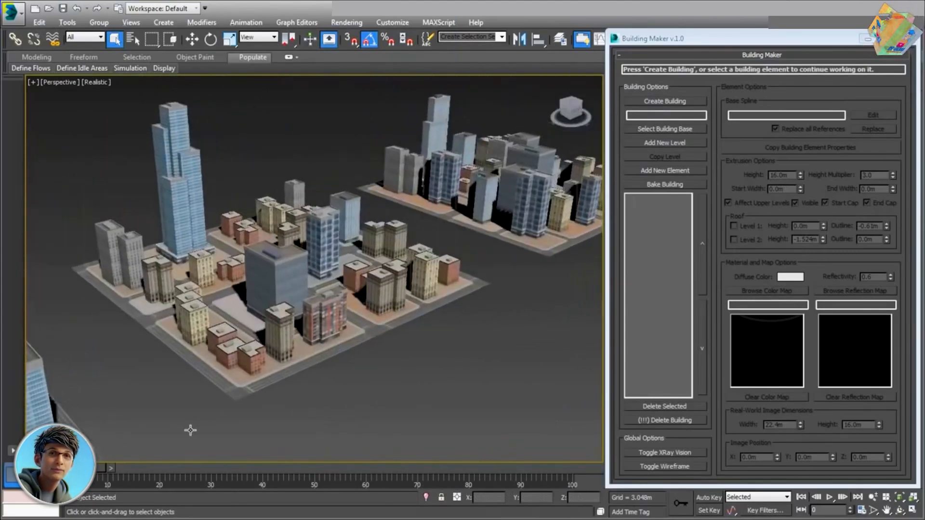
click(269, 299)
alt+middle_drag(273, 300, 369, 286)
click(375, 253)
alt+middle_drag(375, 253, 350, 321)
scroll(350, 322, down, 3)
middle_drag(310, 296, 366, 292)
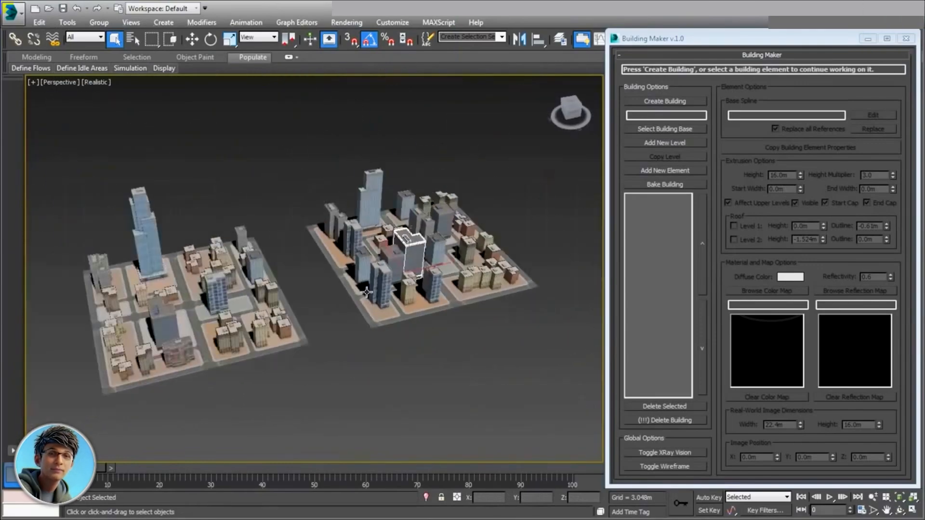
middle_drag(208, 335, 300, 329)
scroll(333, 314, down, 2)
middle_drag(311, 368, 355, 316)
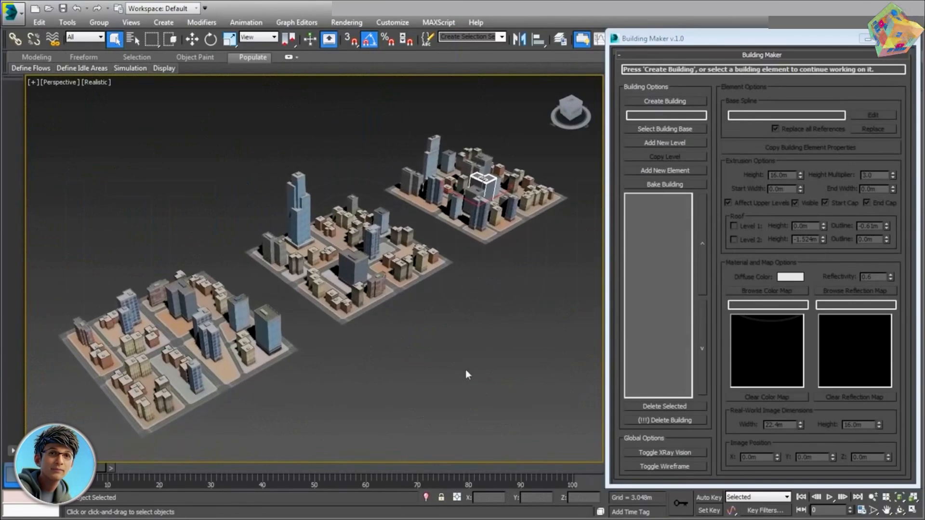
click(514, 389)
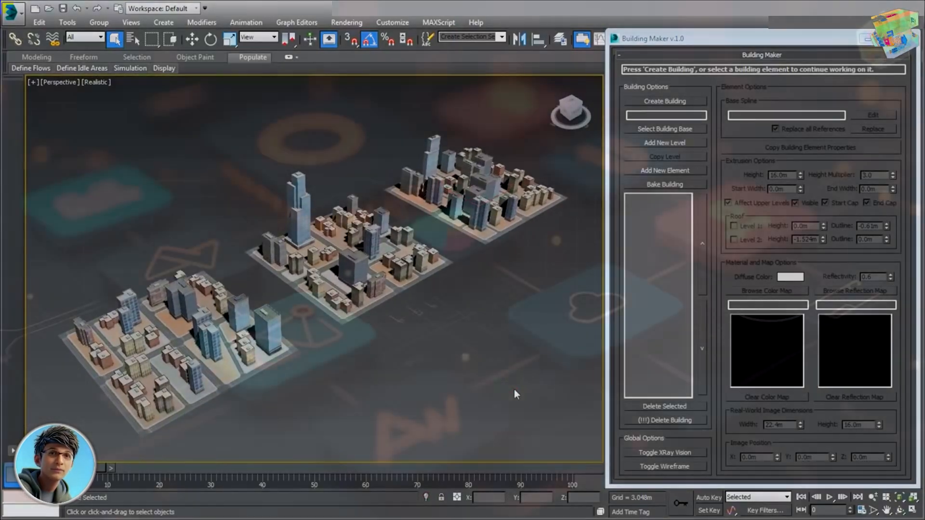